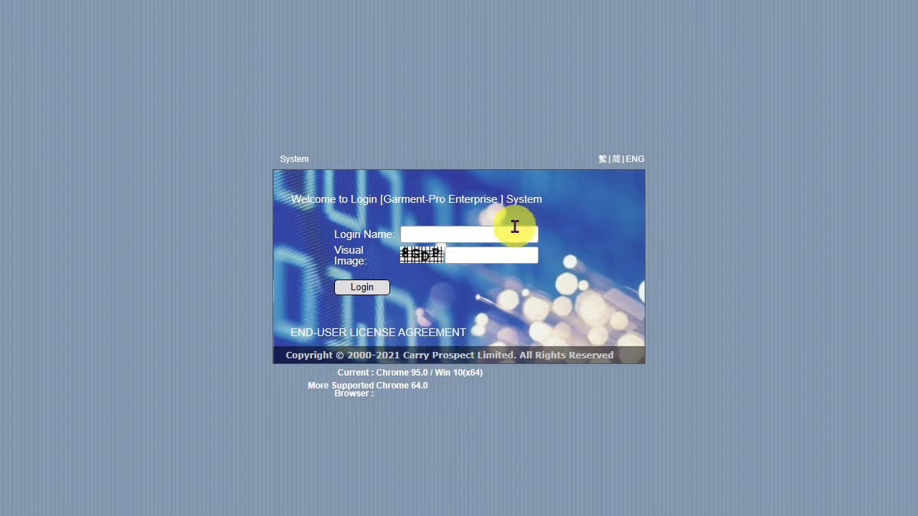
Sign in to Garment-Pro Enterprise with the login name, visual code and password
click(514, 230)
text(stephen)
text(8G)
text(DP)
click(373, 287)
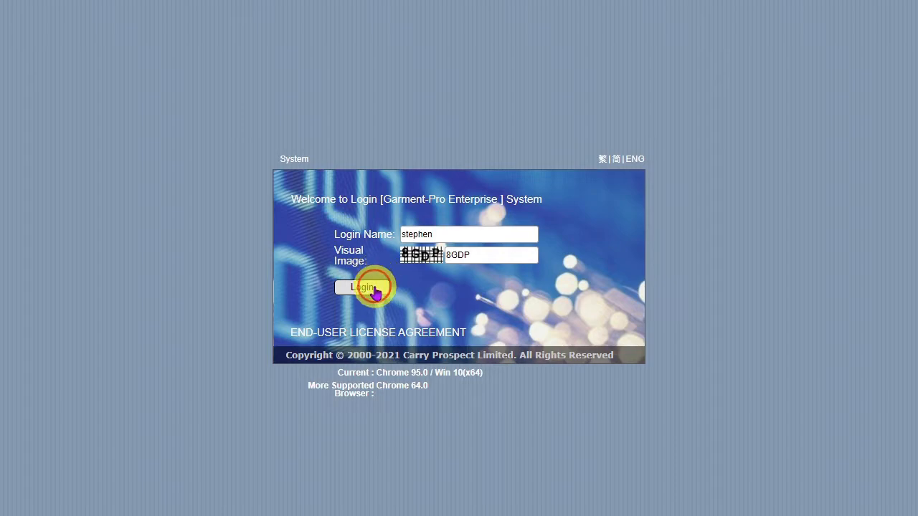
text(******)
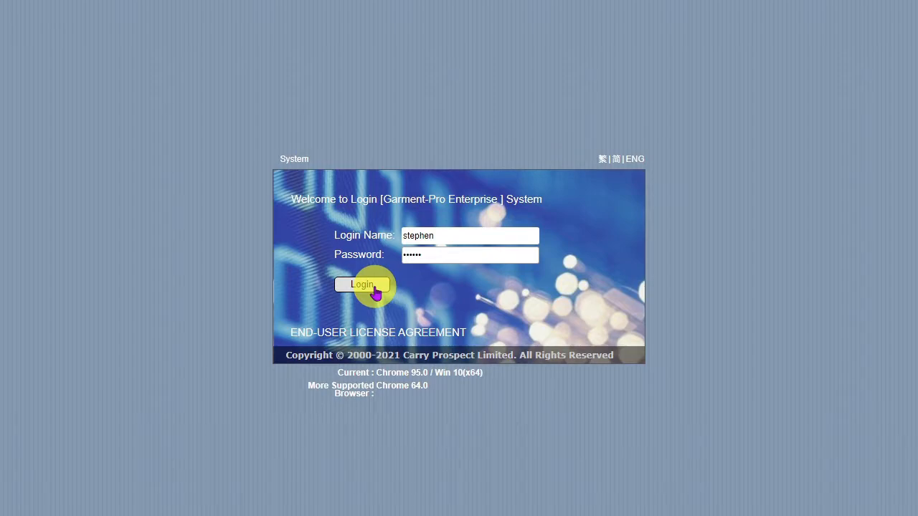
click(363, 285)
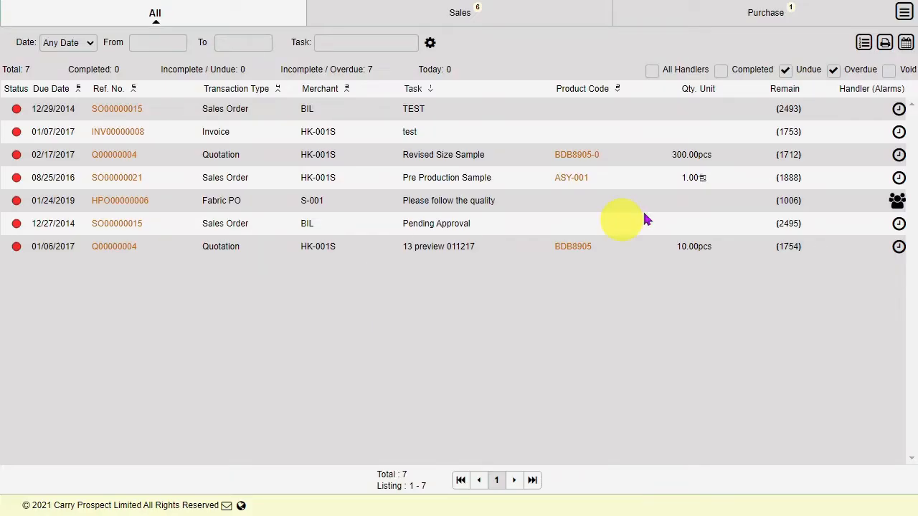
Start a new Combined BOM from the Transaction > MFG menu
click(905, 18)
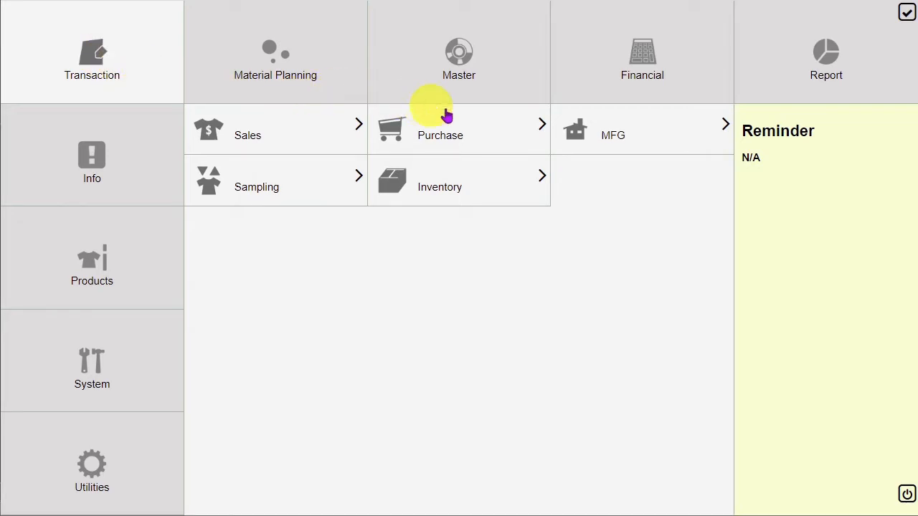
click(623, 145)
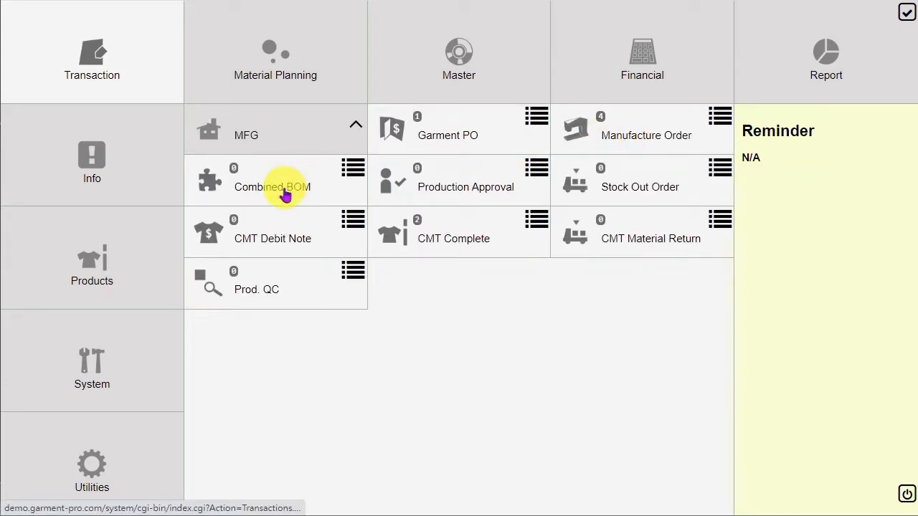
click(286, 193)
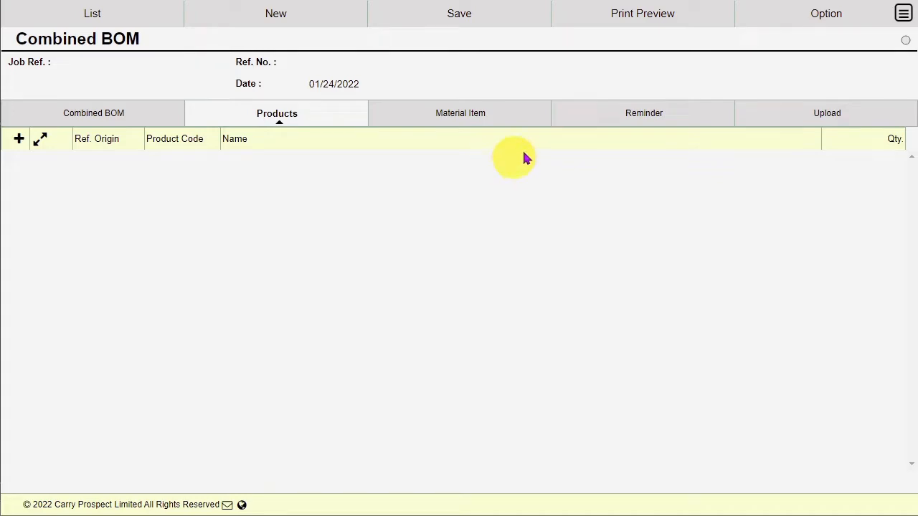
Import all three MO00000008 manufacture order lines for BDB8905 (110, 130, 110 pcs) from production
click(791, 27)
click(830, 73)
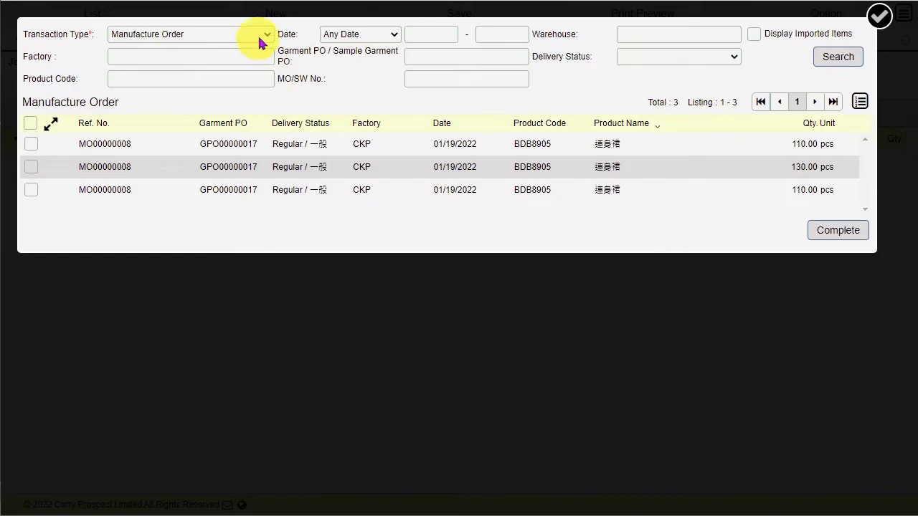
click(262, 41)
click(263, 40)
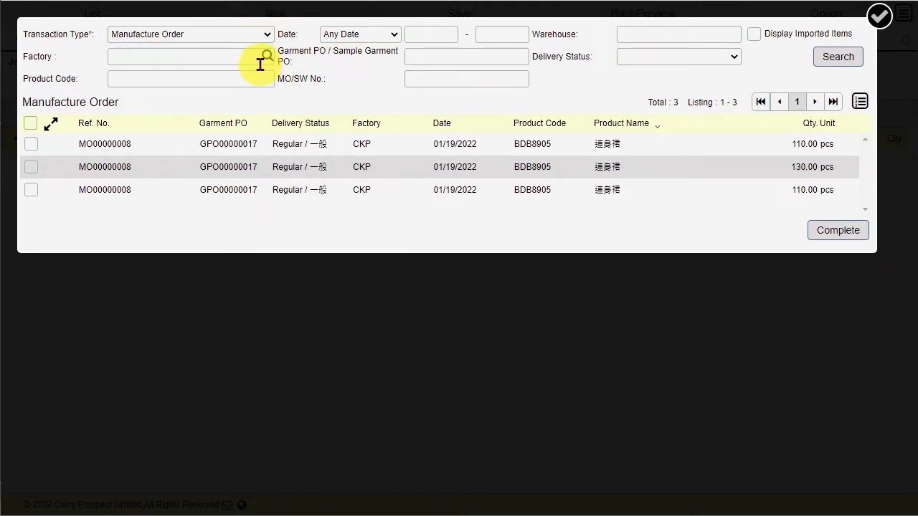
click(654, 61)
click(654, 64)
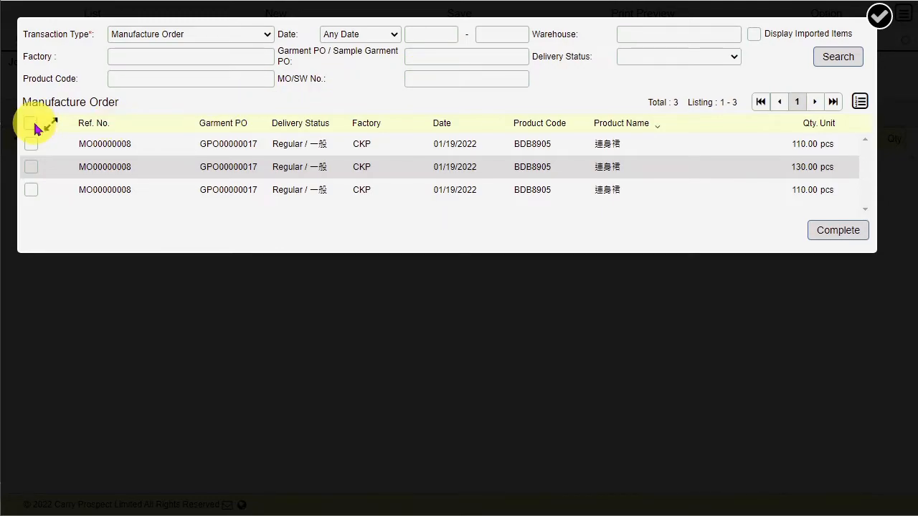
click(28, 128)
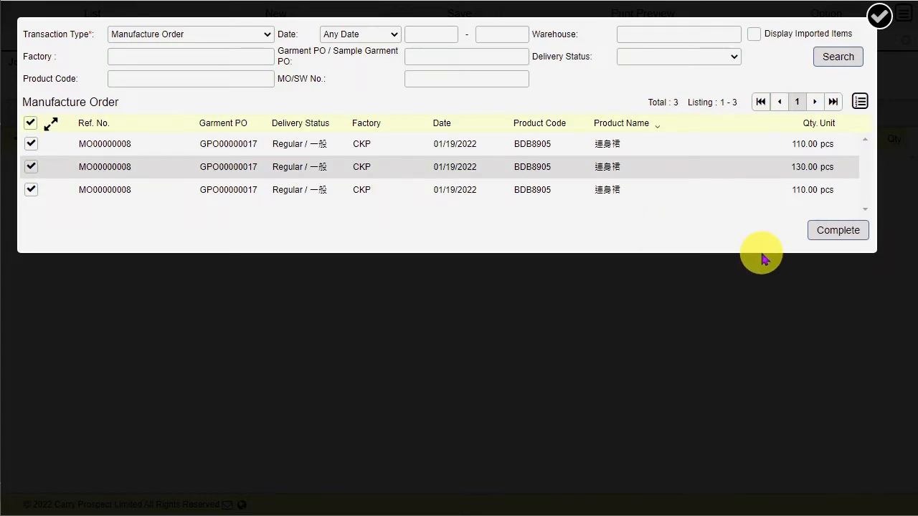
click(835, 231)
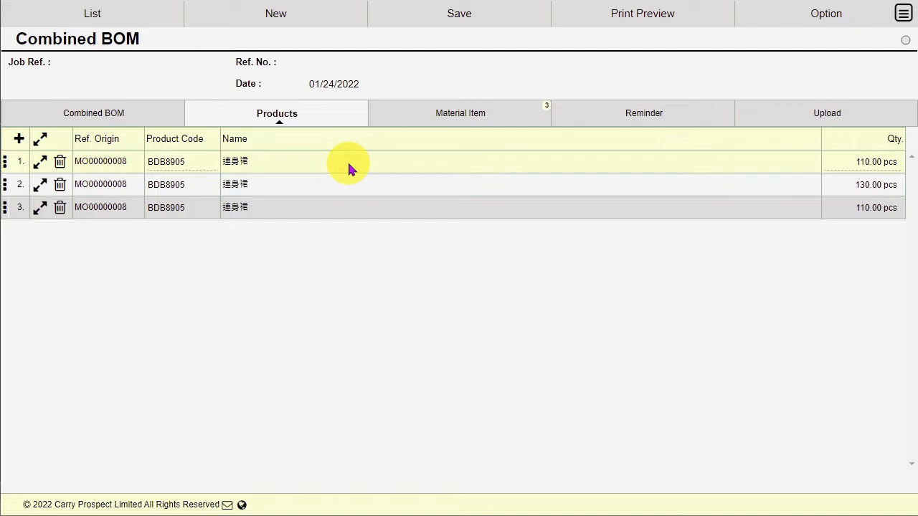
Review the BOM's material items and uploads, then return to its header (warehouse cpl-material)
click(454, 122)
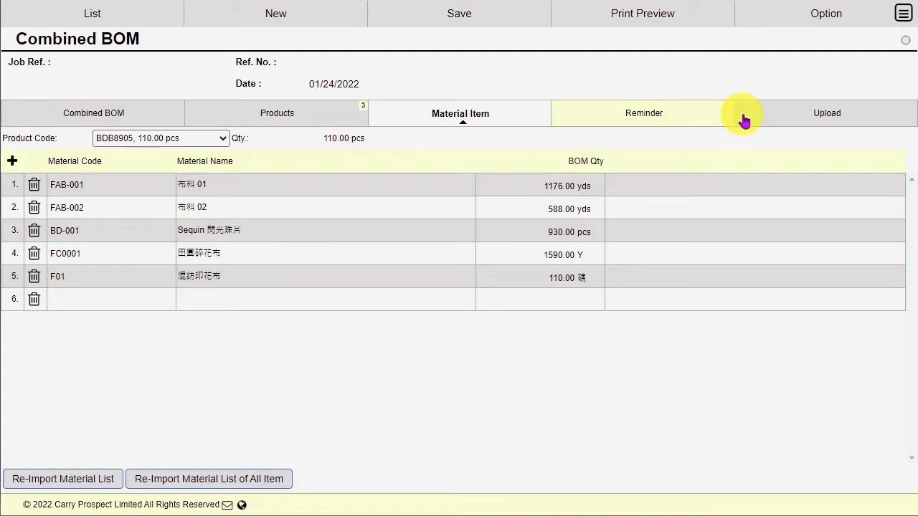
click(775, 115)
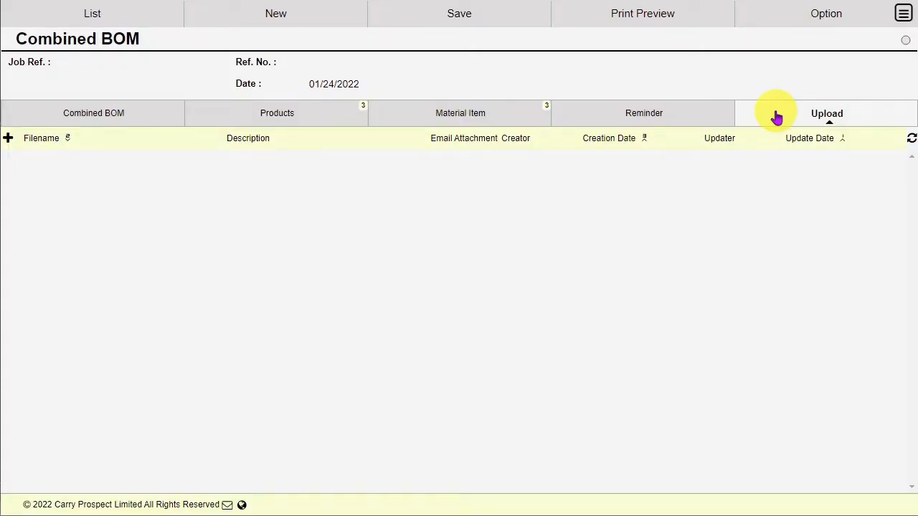
click(162, 124)
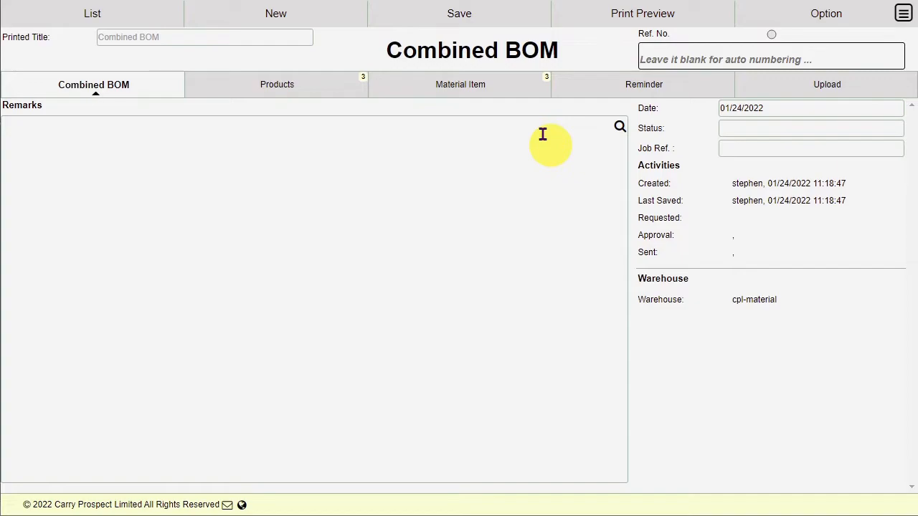
Save the Combined BOM as BOMB00000011 and approve it
click(466, 17)
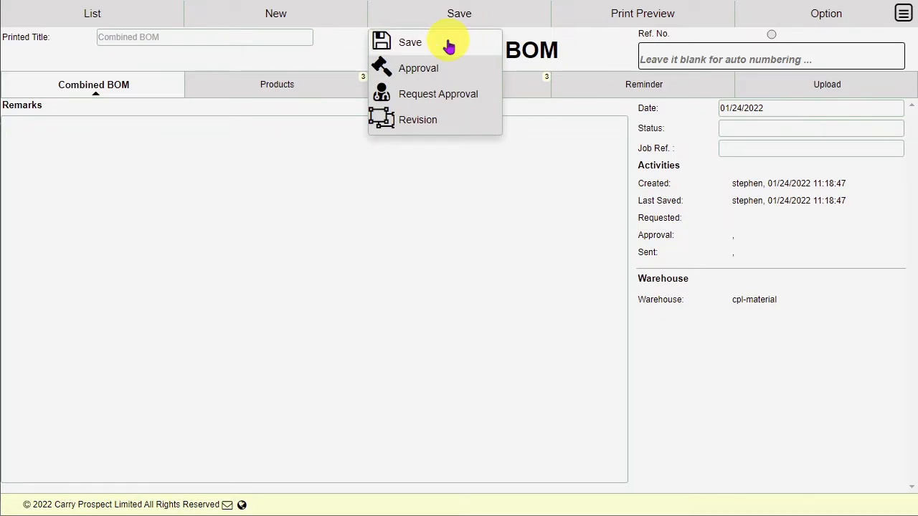
click(449, 44)
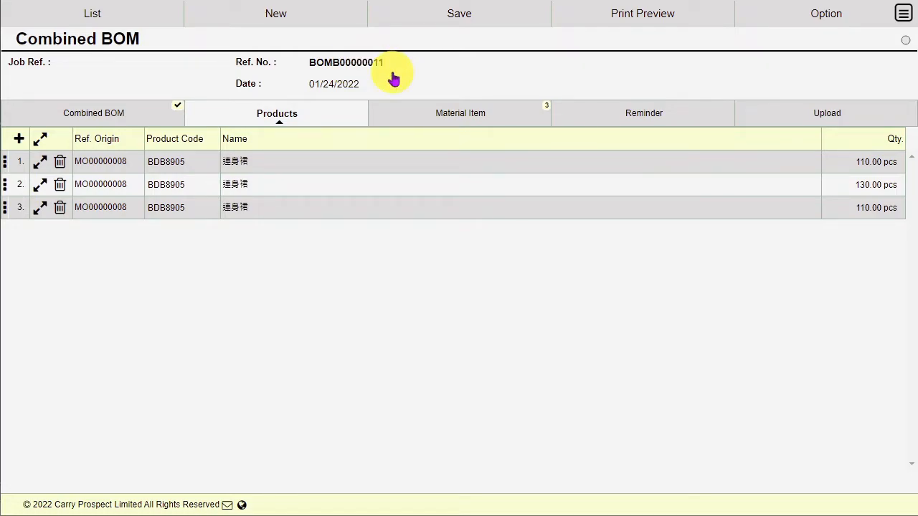
click(467, 19)
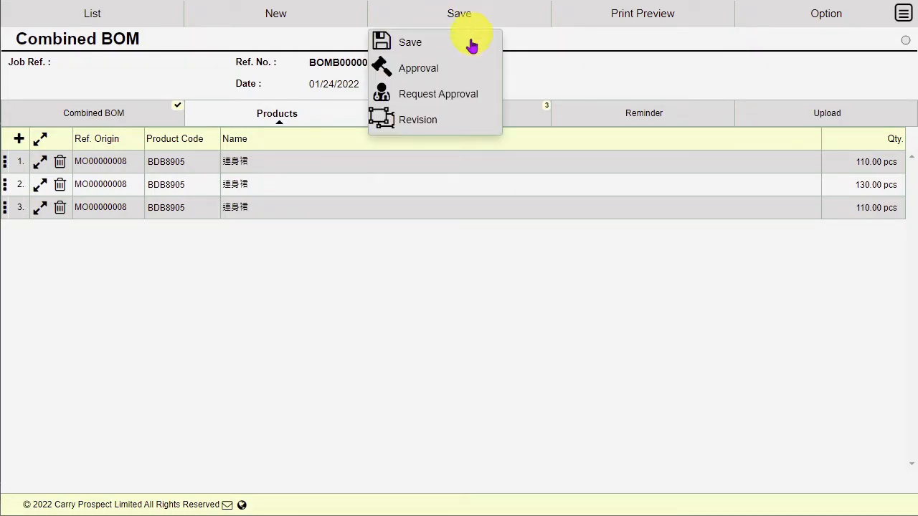
click(462, 69)
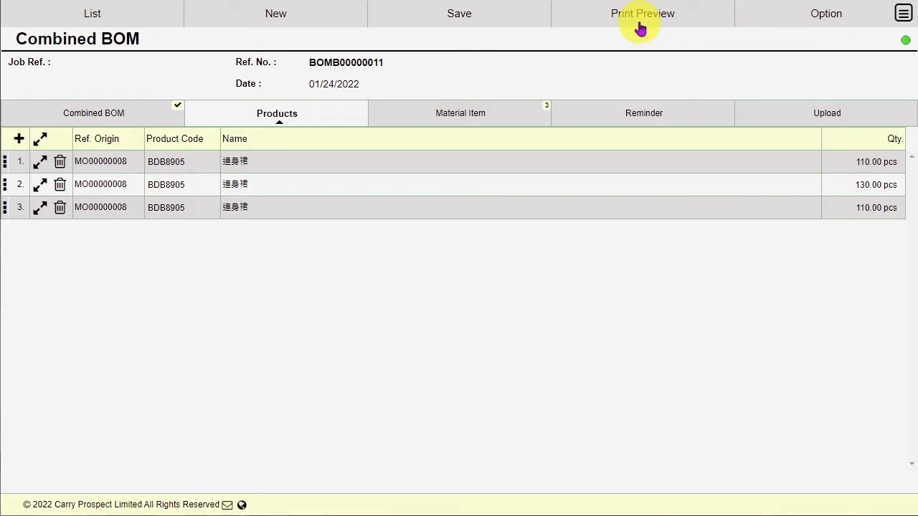
Preview the BOMB00000011 printout showing six material lines totalling 13960.00
click(644, 22)
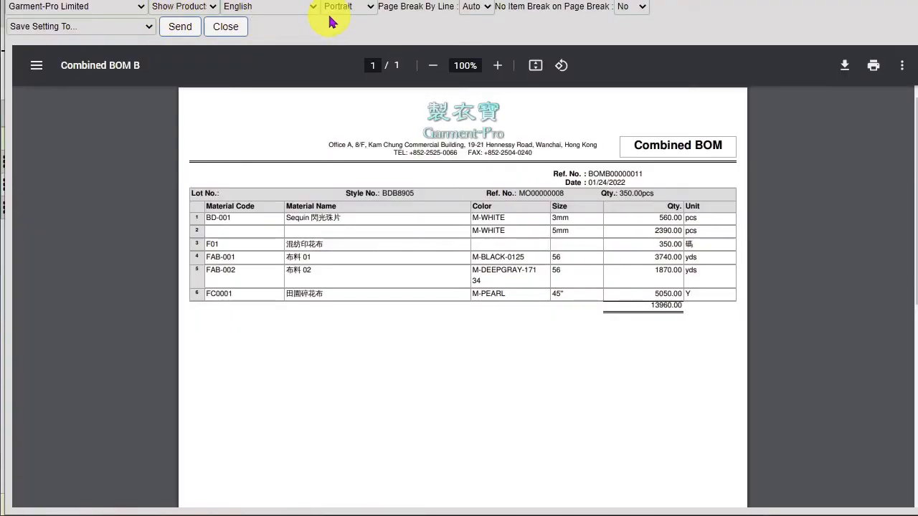
drag(912, 203, 898, 154)
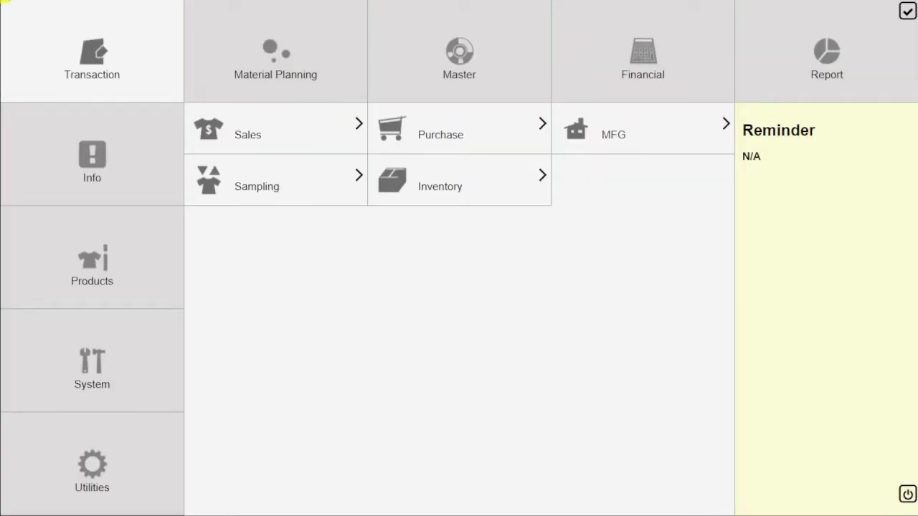
Open material planning for BOMB00000011, with the BOM list sorted newest date first
click(211, 38)
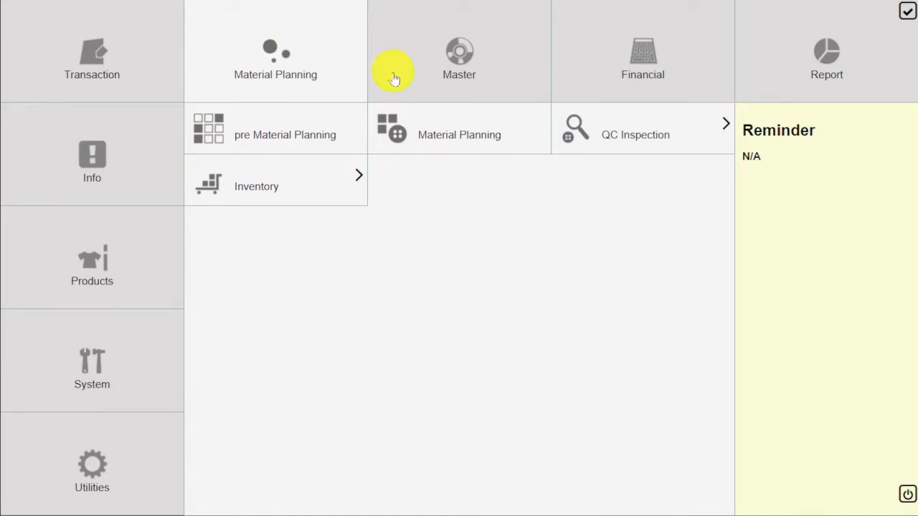
click(446, 134)
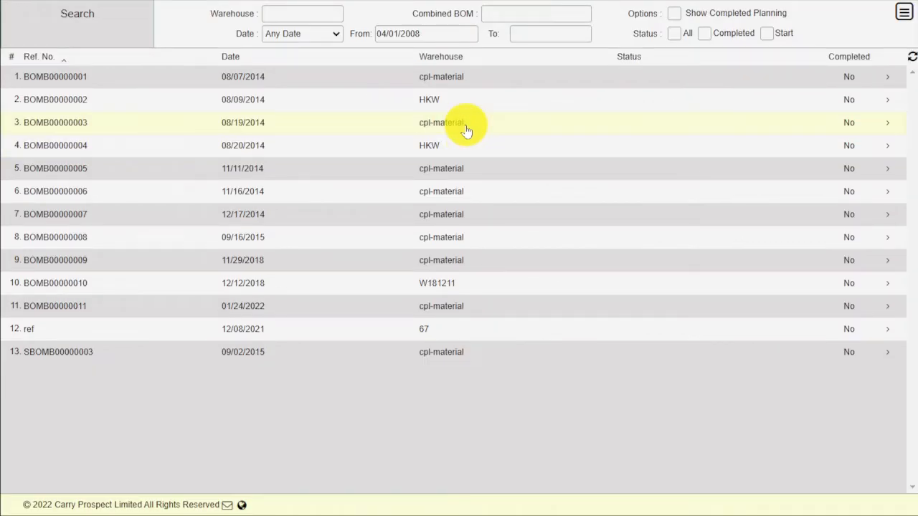
click(263, 62)
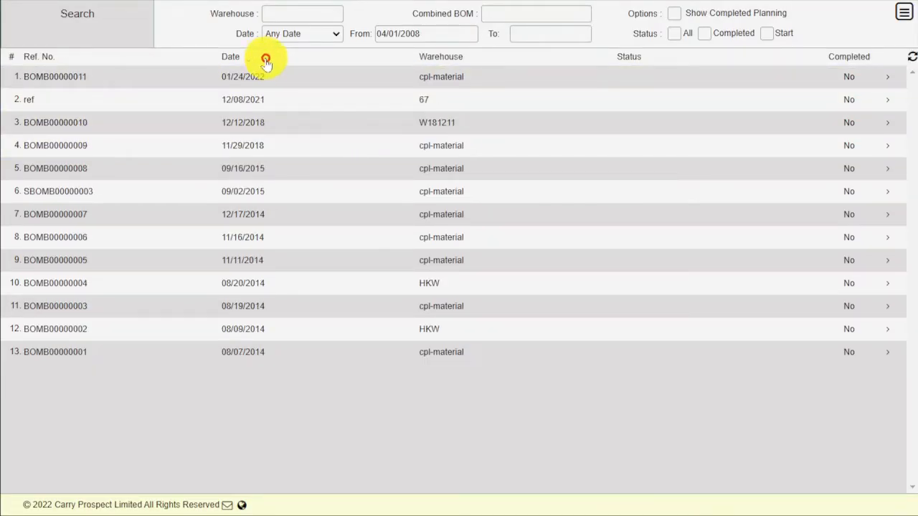
click(104, 80)
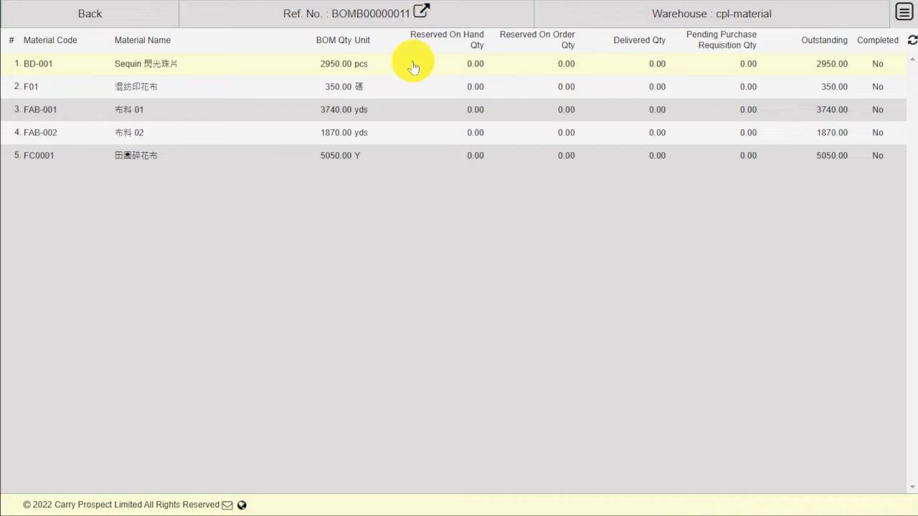
Reserve Sequin BD-001 from stock, 560.00 for 3mm and 2390.00 for 5mm, and confirm the plan
click(414, 66)
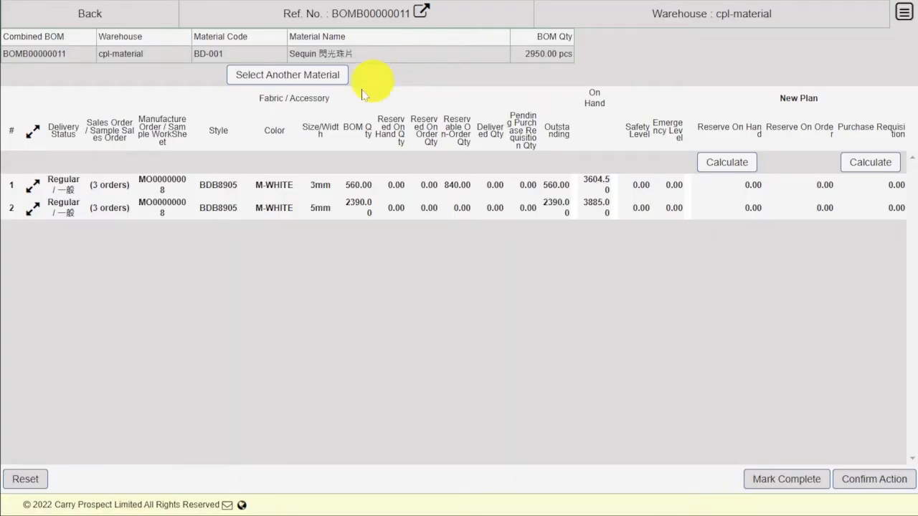
click(41, 137)
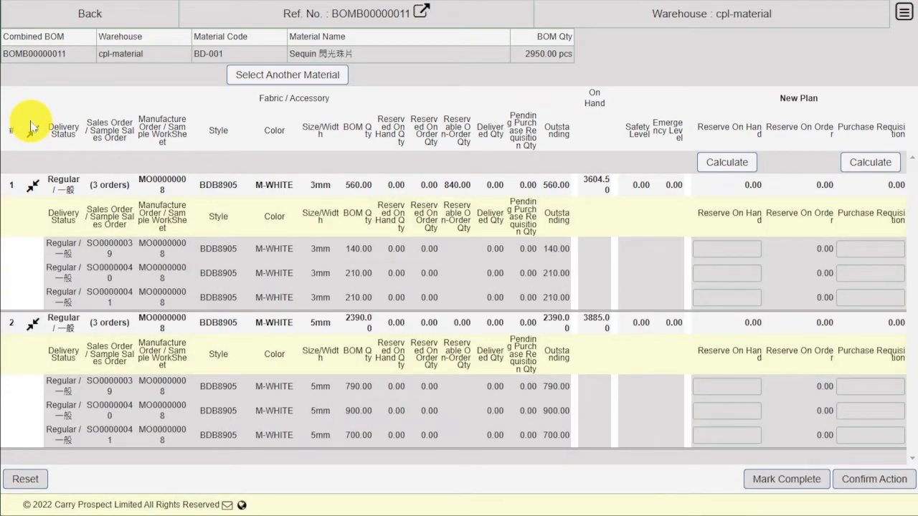
key(ctrl+minus)
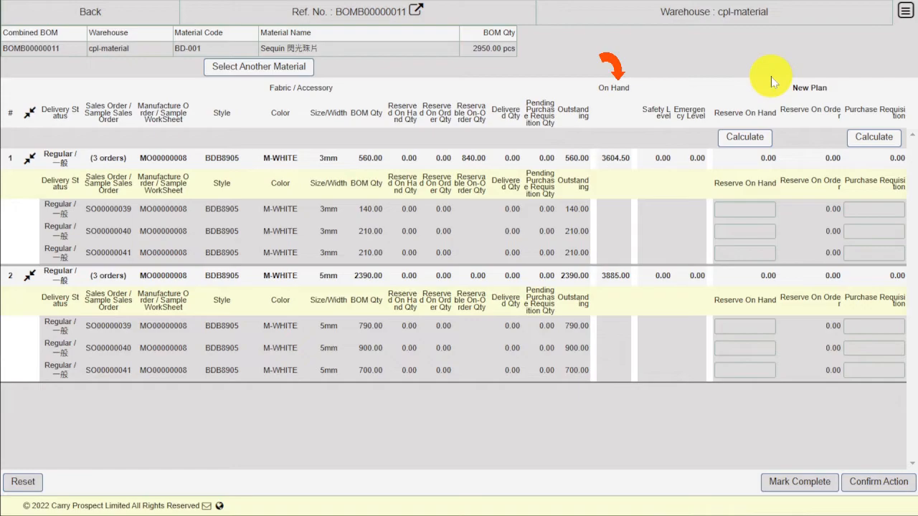
click(765, 137)
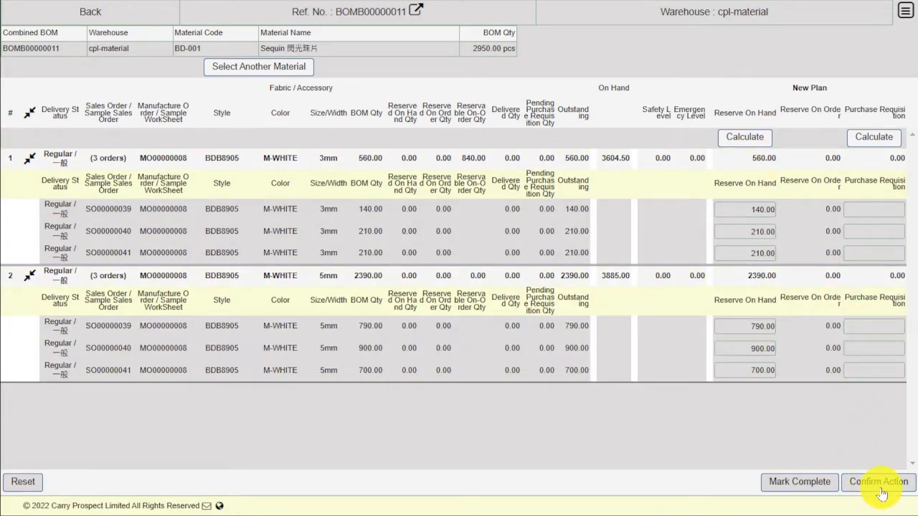
click(881, 492)
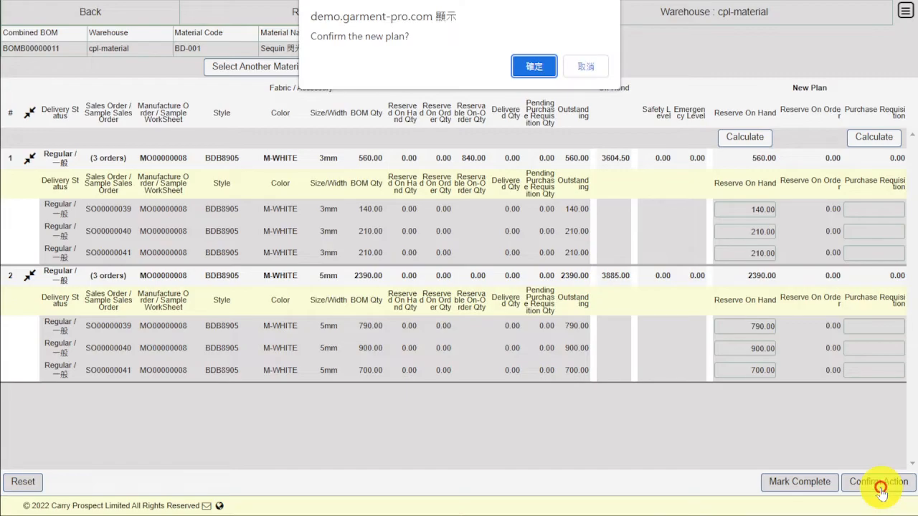
click(534, 72)
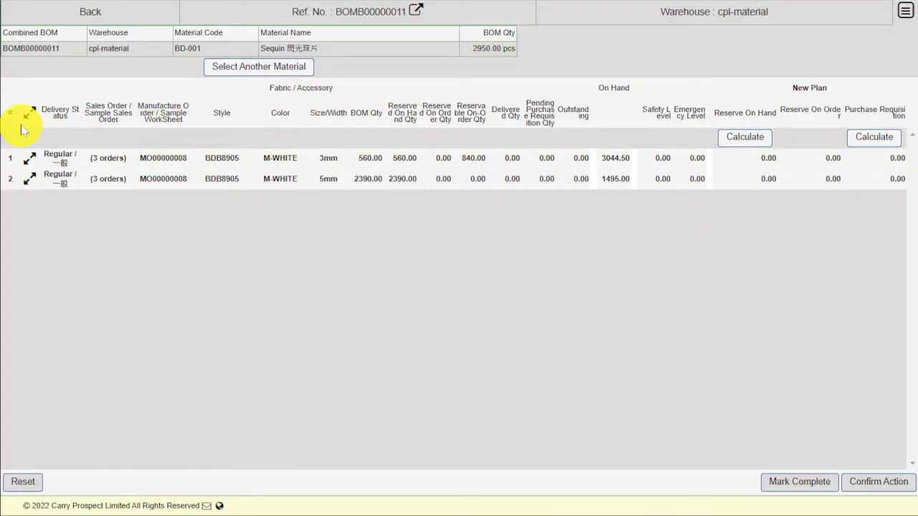
click(29, 113)
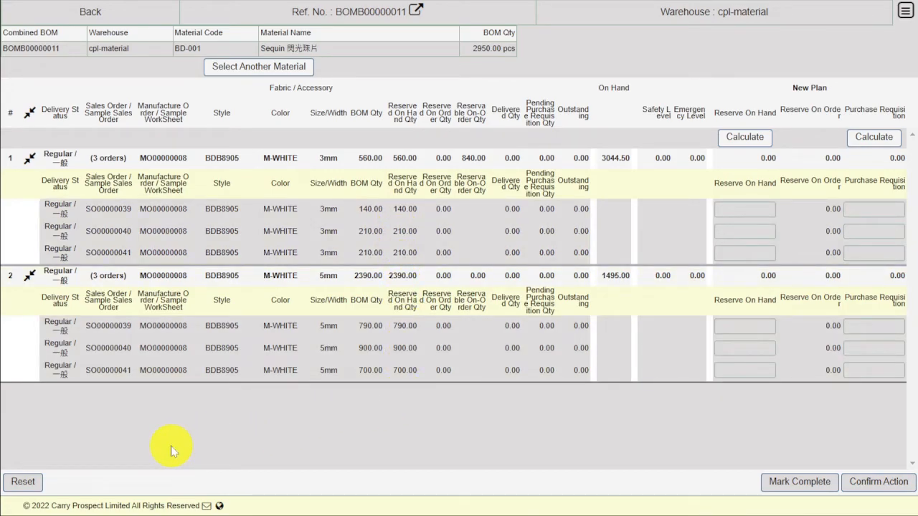
Calculate a 350.00 purchase requisition for fabric F01, split 110/130/110, and submit the plan
click(289, 67)
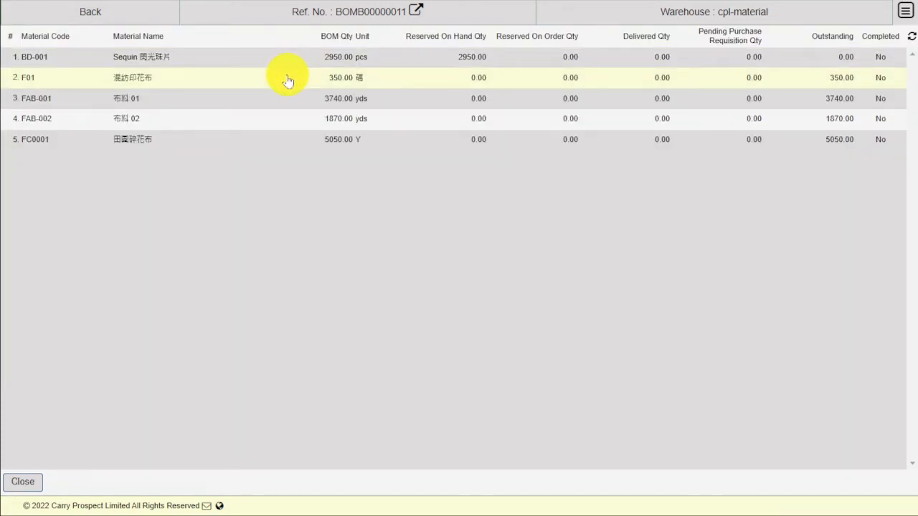
click(287, 79)
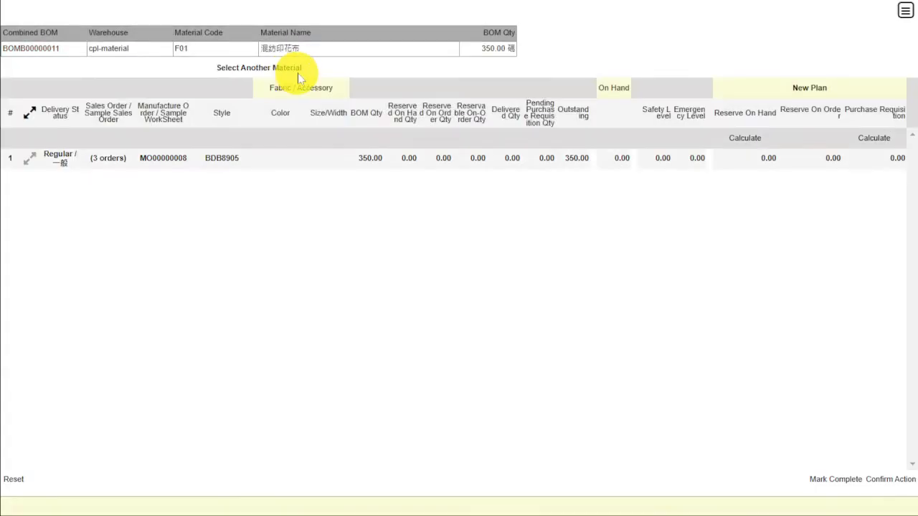
click(35, 107)
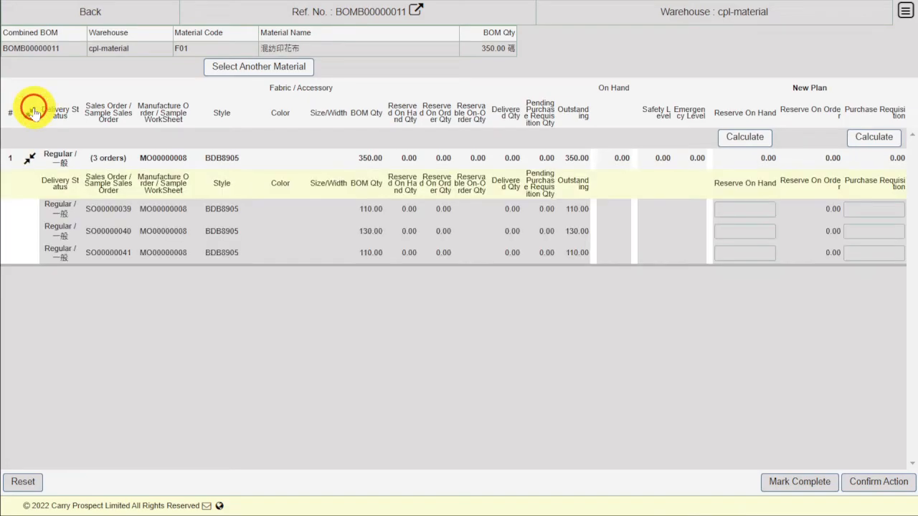
click(33, 108)
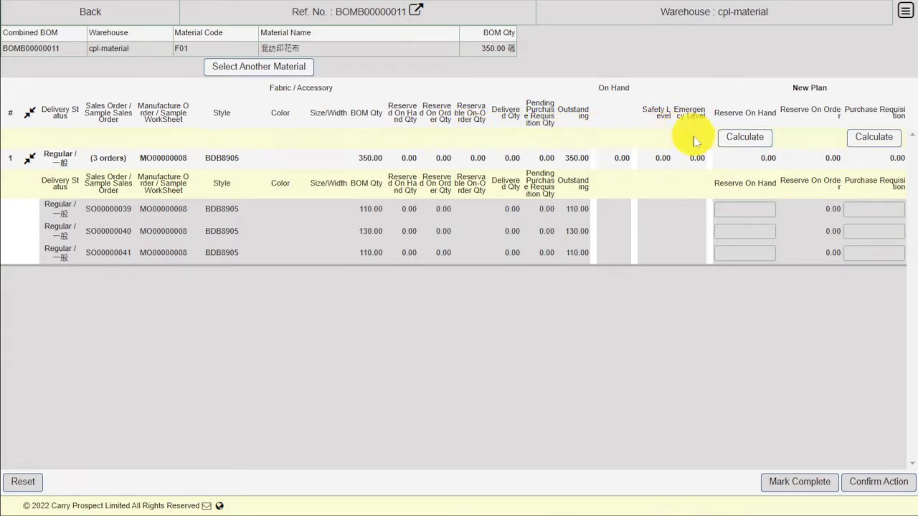
click(895, 141)
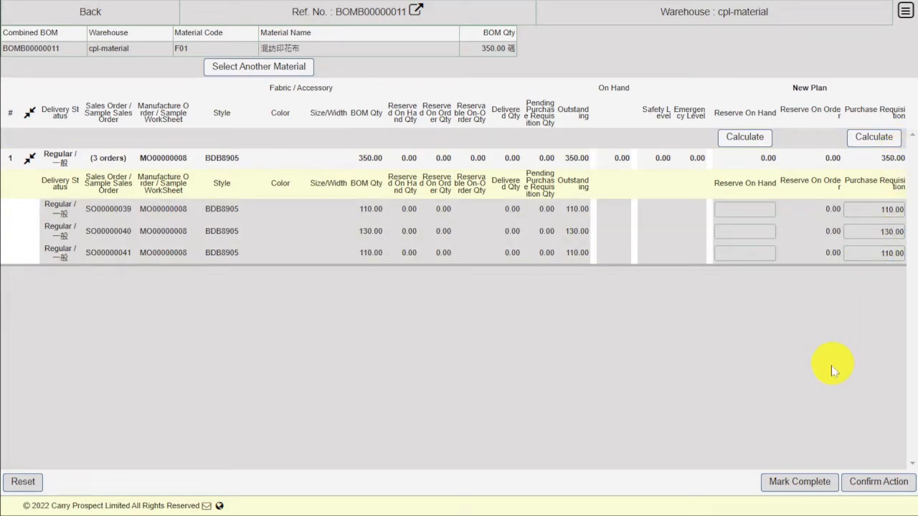
click(874, 487)
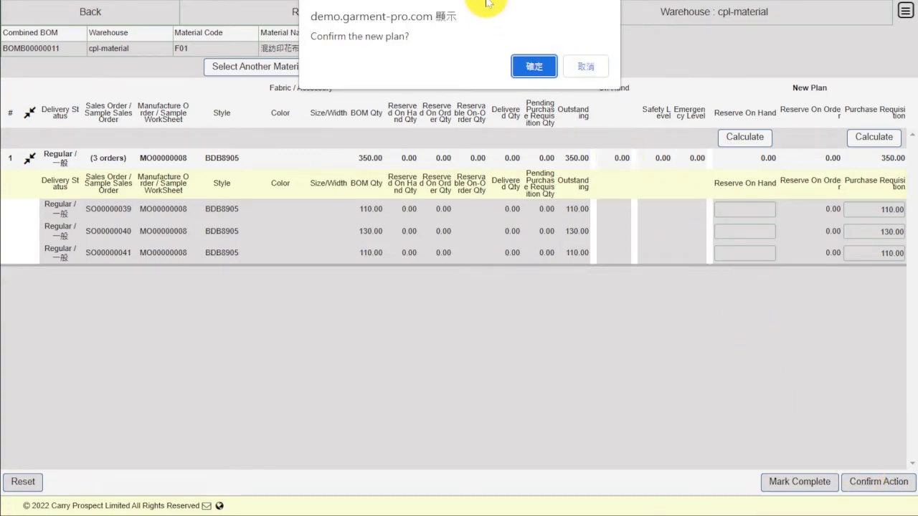
Confirm the F01 plan and view the generated purchase requisition PRF00000044
click(533, 68)
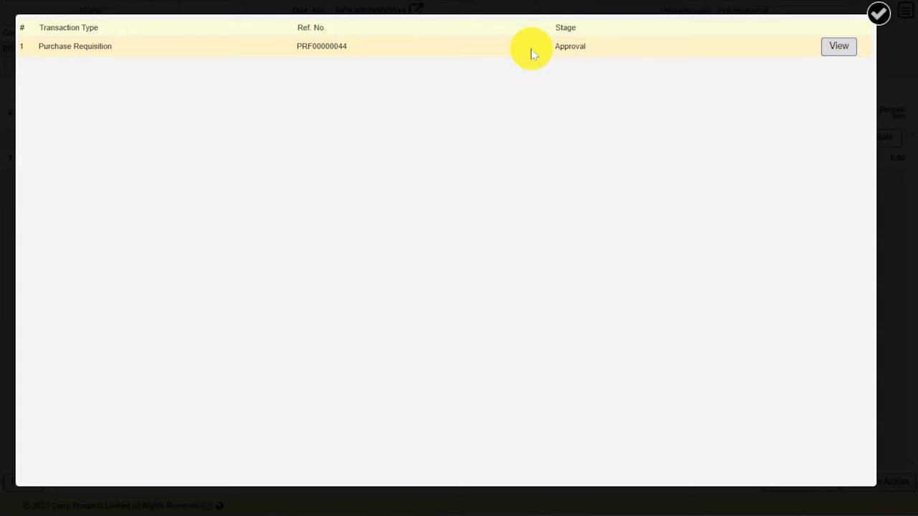
click(837, 46)
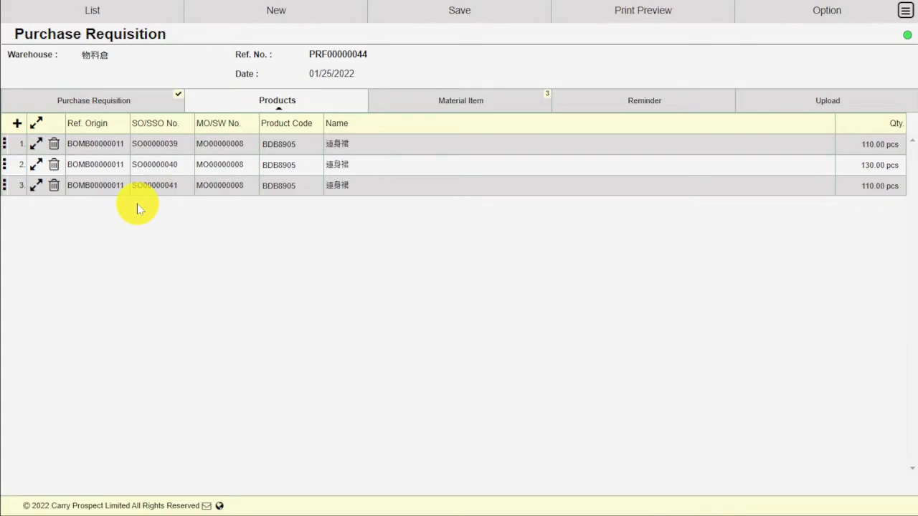
Review requisition PRF00000044's material items, attached files and header details
click(422, 103)
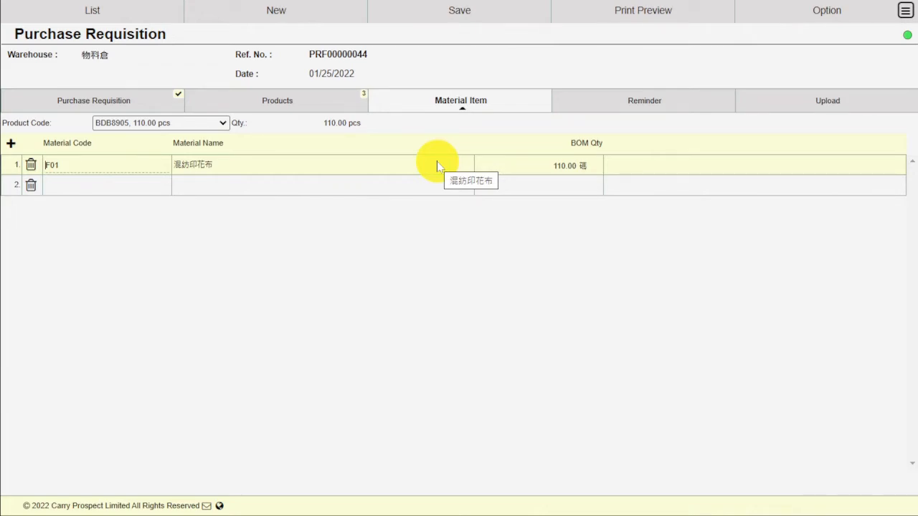
click(760, 101)
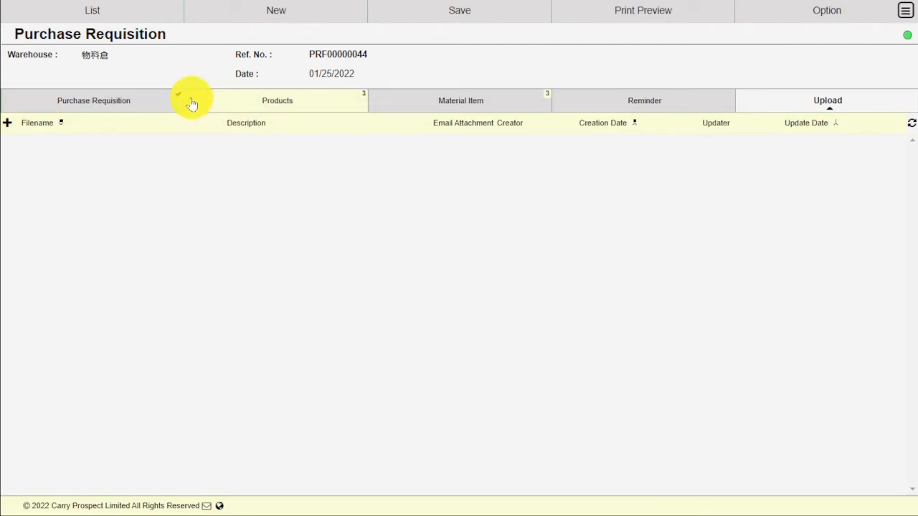
click(150, 101)
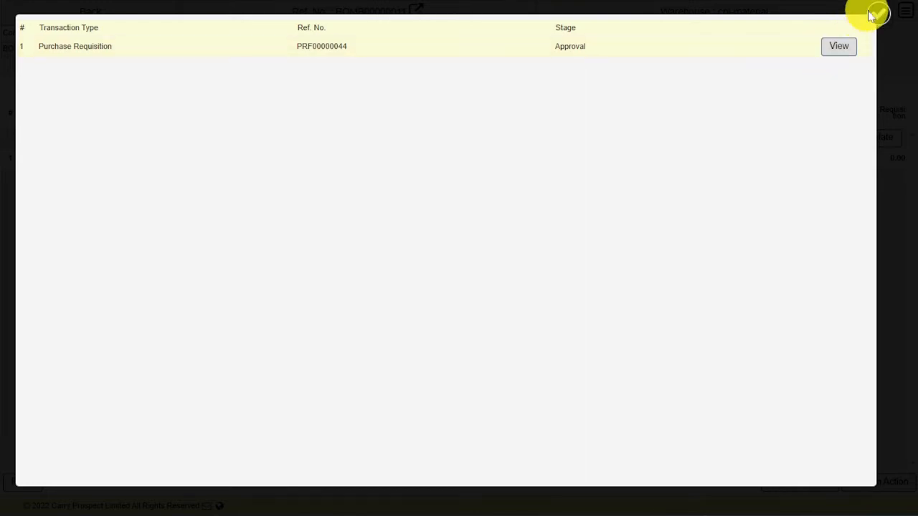
Close the generated-transactions list and confirm marking F01's material planning complete
click(879, 15)
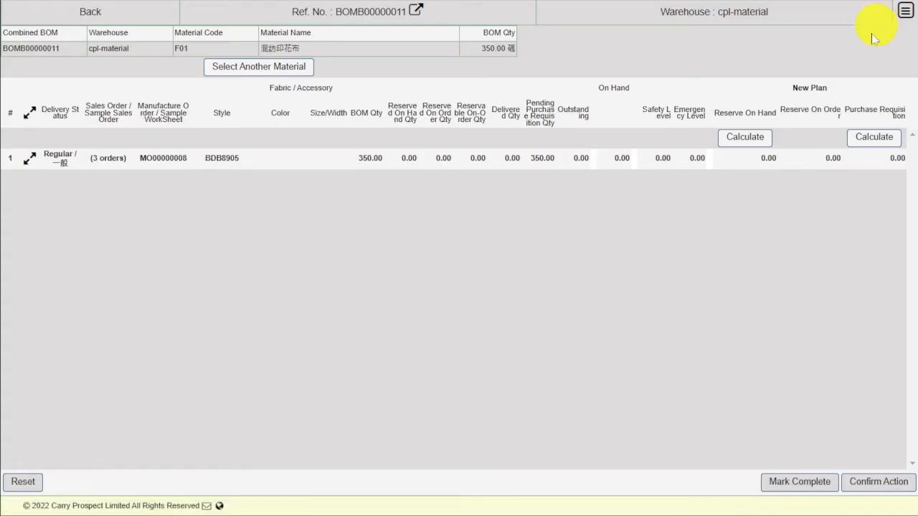
click(814, 487)
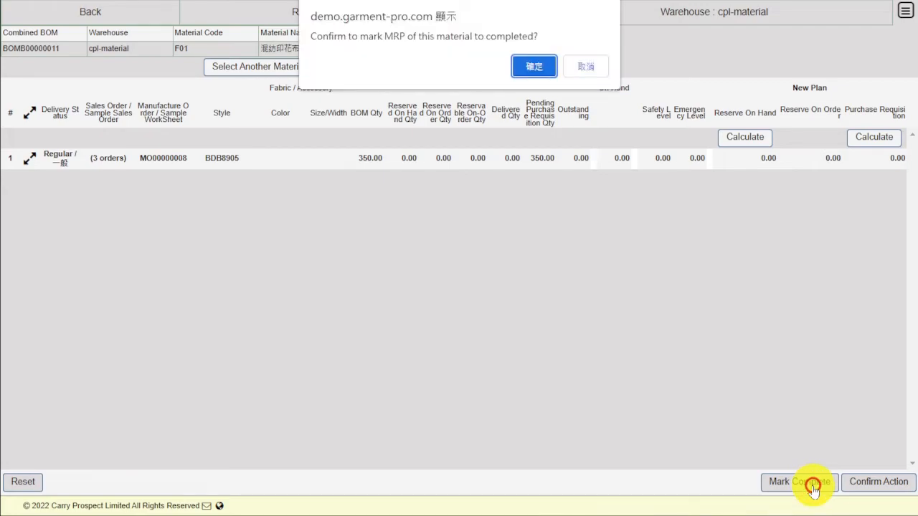
click(530, 67)
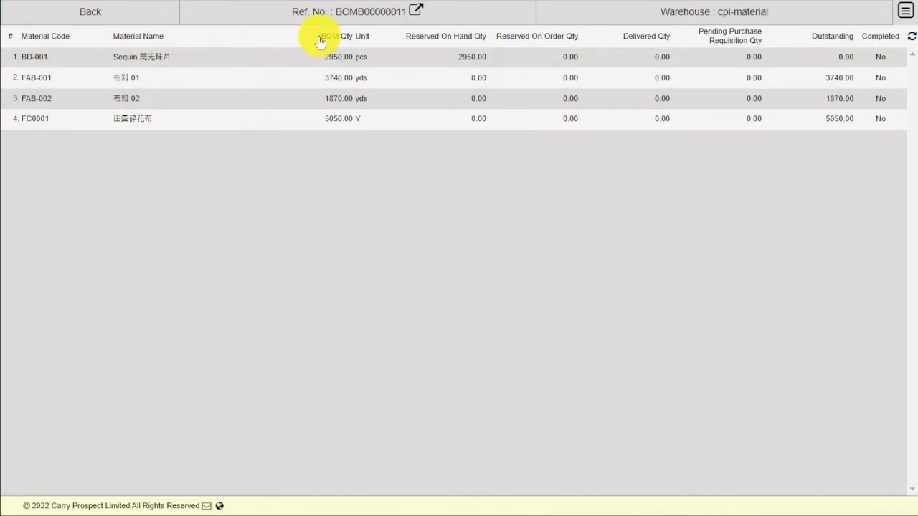
List all combined BOM plans including completed ones, newest first, and open BOMB00000011
click(142, 20)
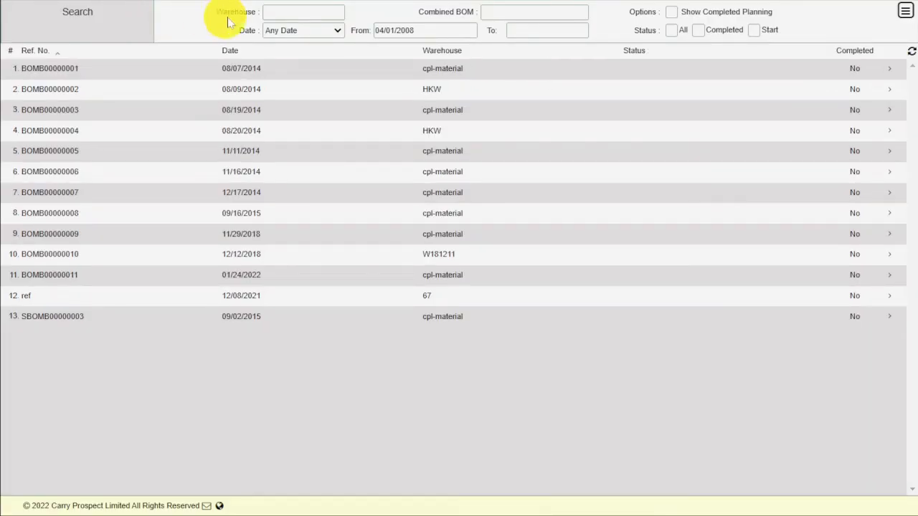
click(672, 30)
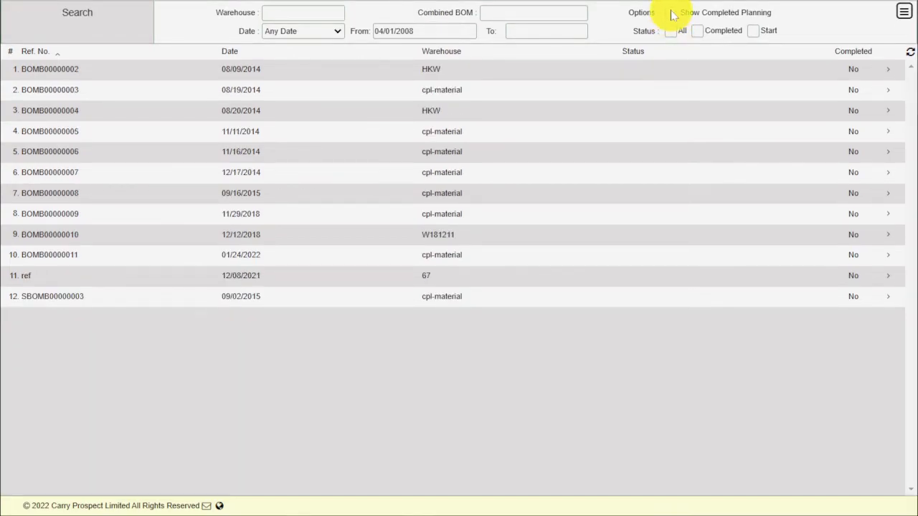
click(670, 13)
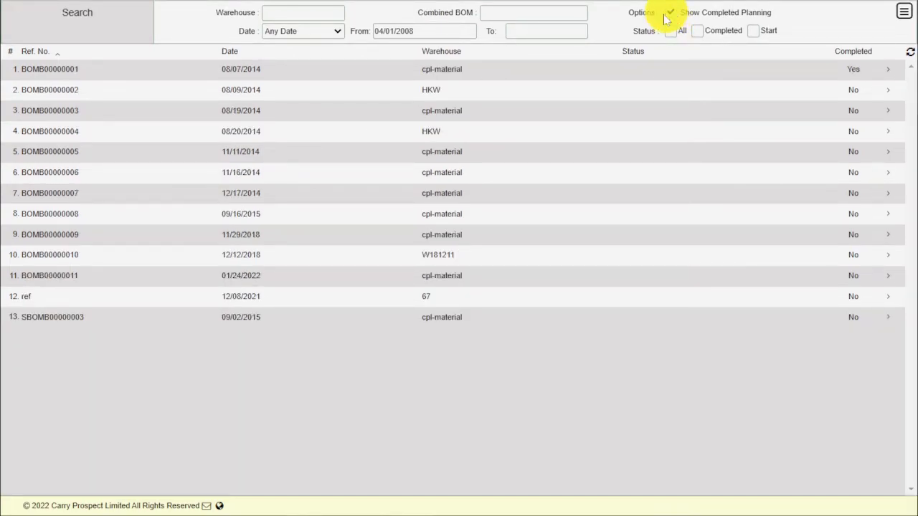
click(289, 52)
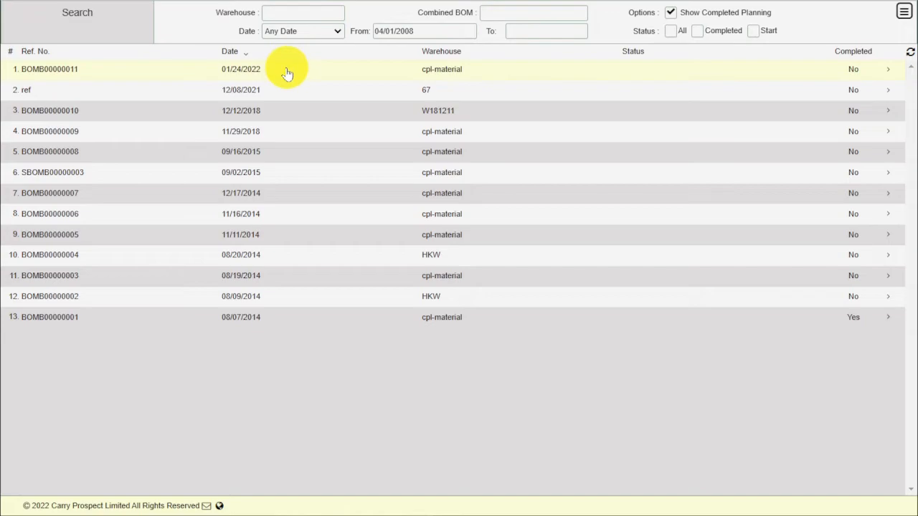
click(285, 69)
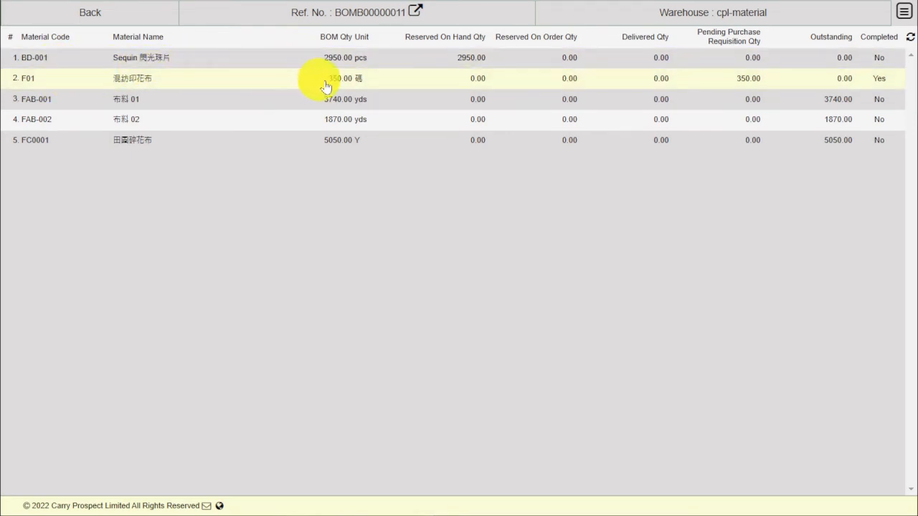
click(876, 79)
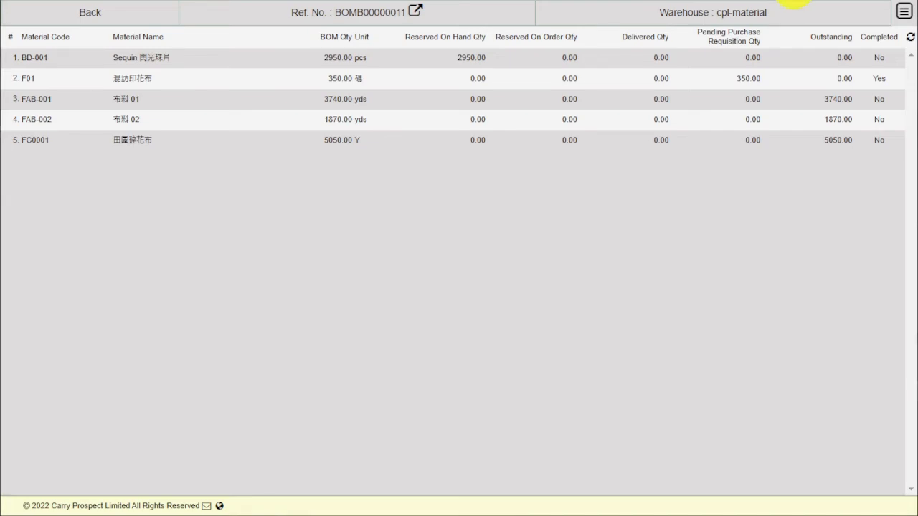
Open Report > Production > Production Material Status Report from the main menu
click(902, 14)
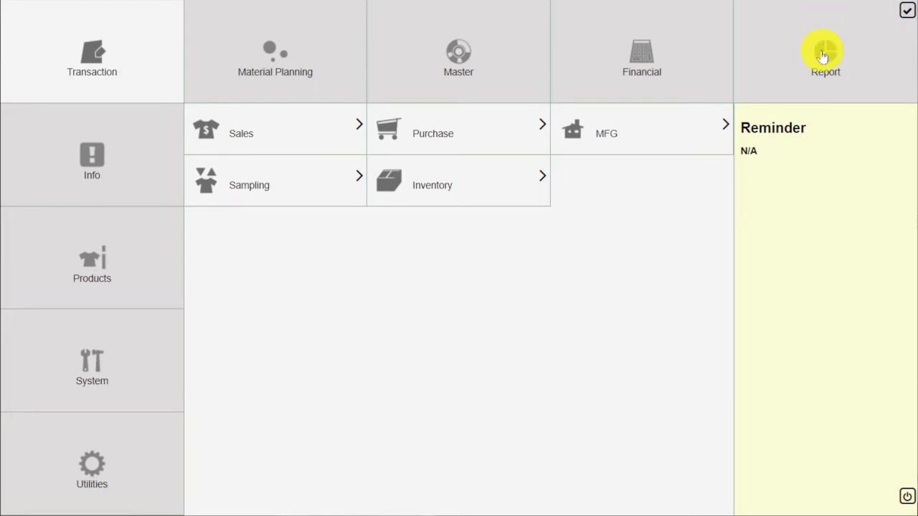
click(854, 56)
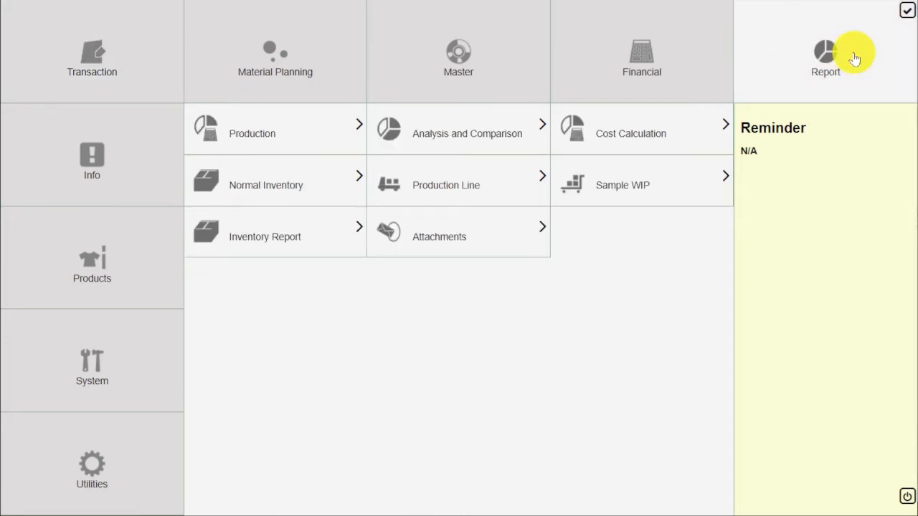
click(289, 135)
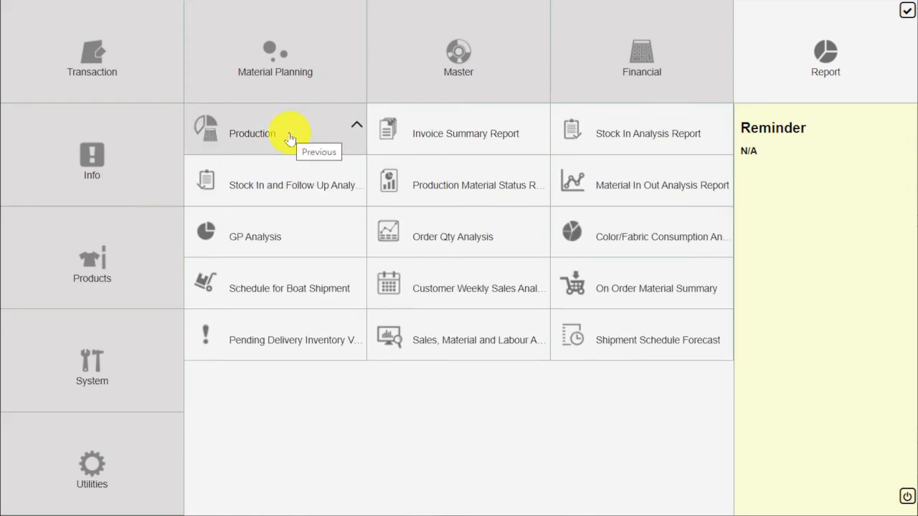
click(513, 191)
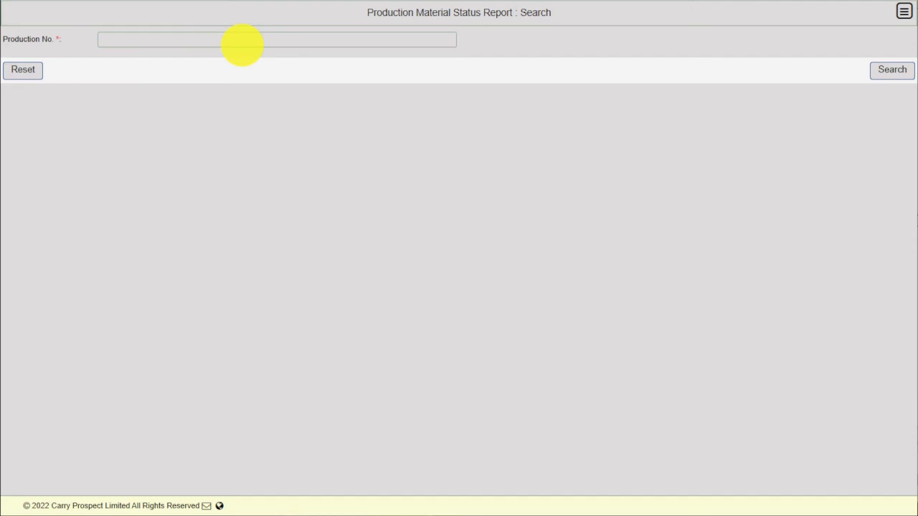
Search the material status report for production number MO00000008
click(243, 43)
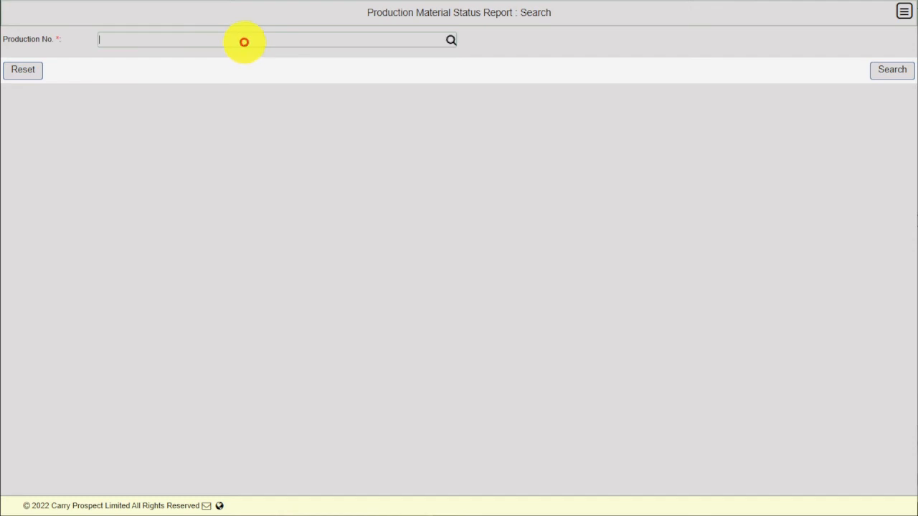
text(MO00000008)
click(895, 75)
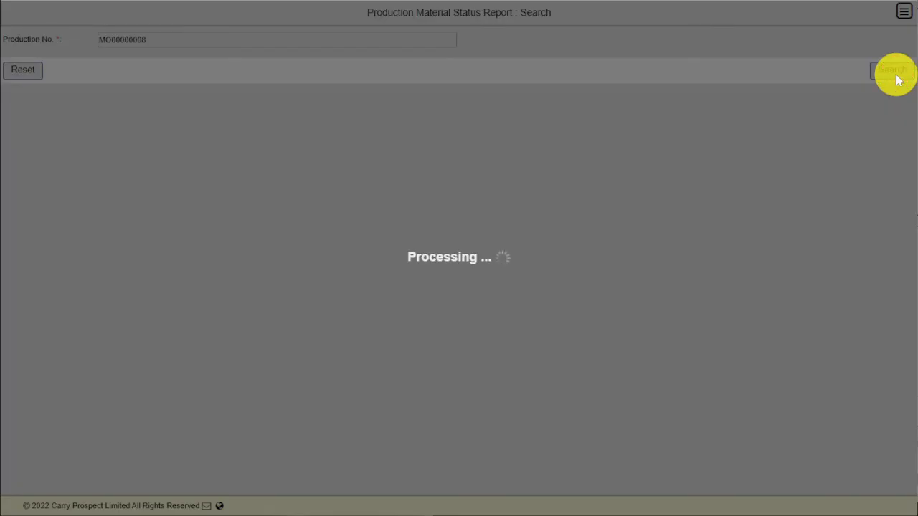